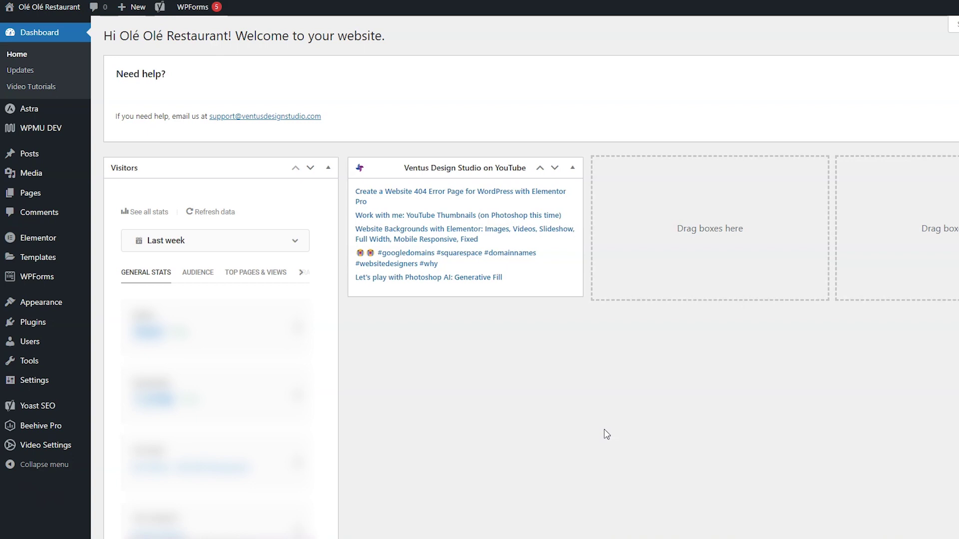
Open the live Catering page at oleoleplantation.com/catering-3/ from the site navigation
left_click(505, 371)
left_click(505, 371)
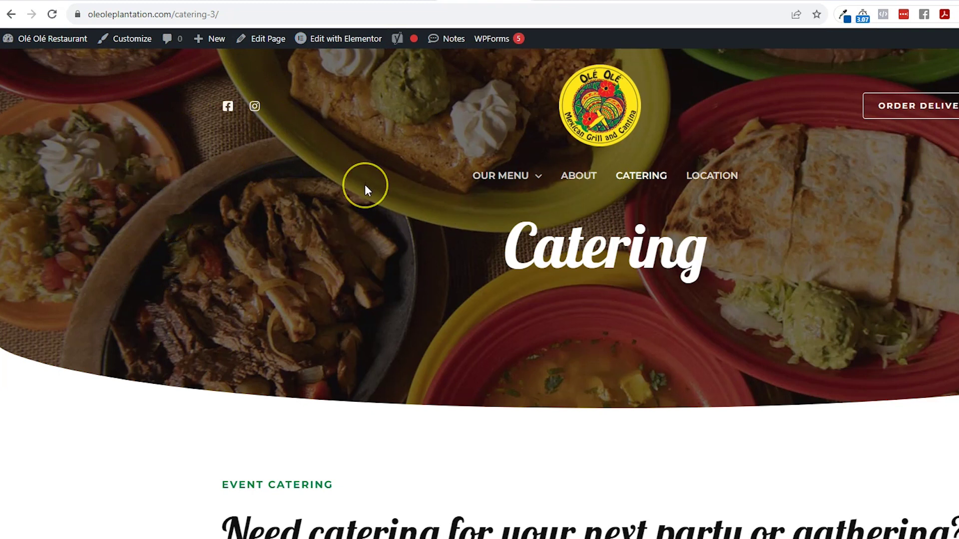
left_click(199, 14)
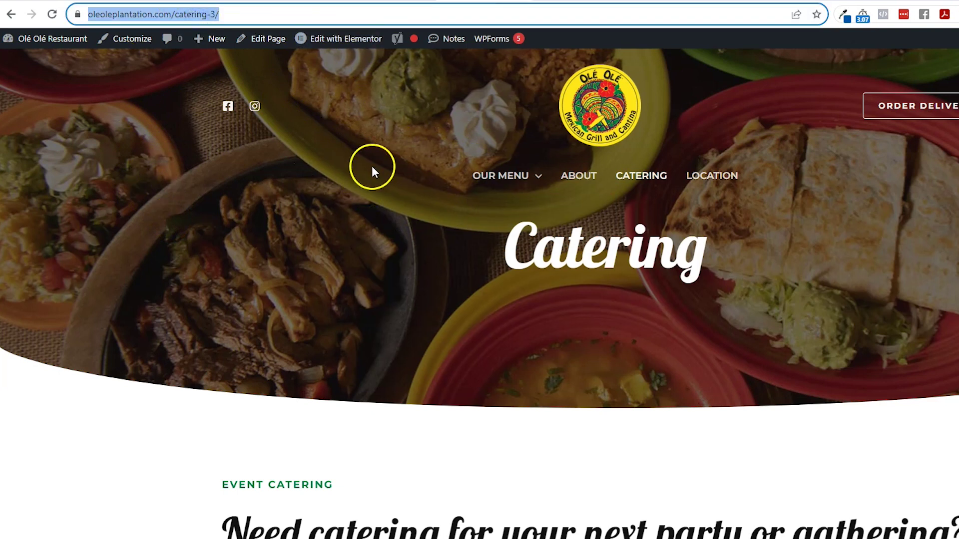
right_click(170, 15)
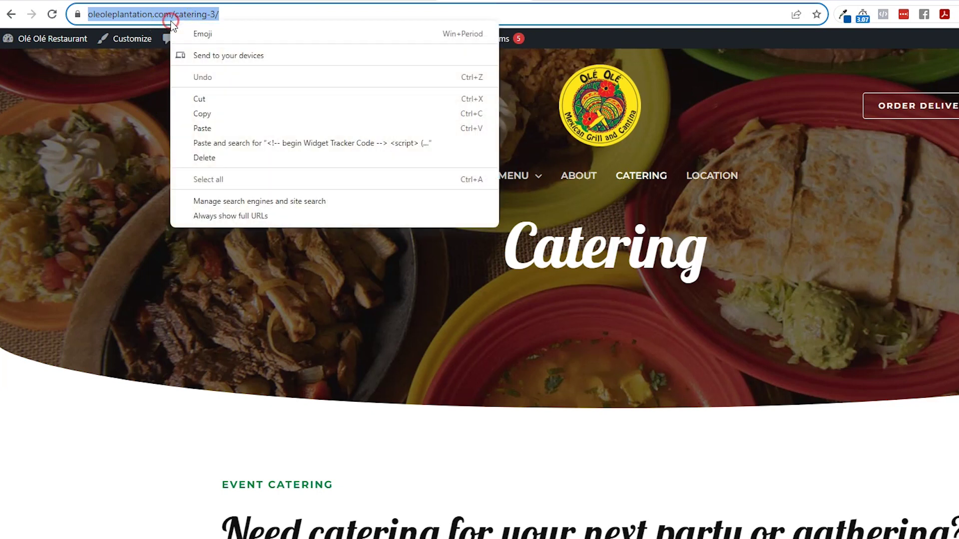
left_click(215, 114)
left_click(429, 258)
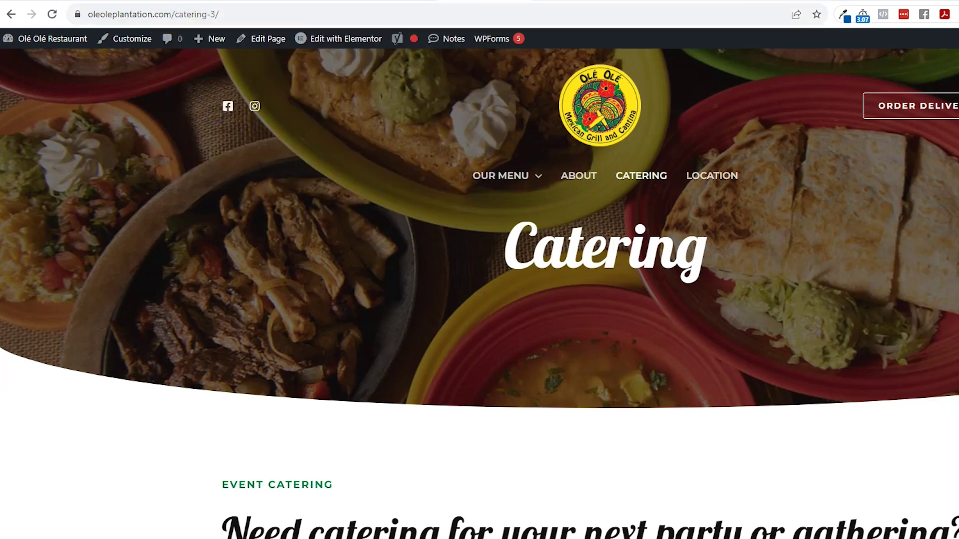
left_click(625, 328)
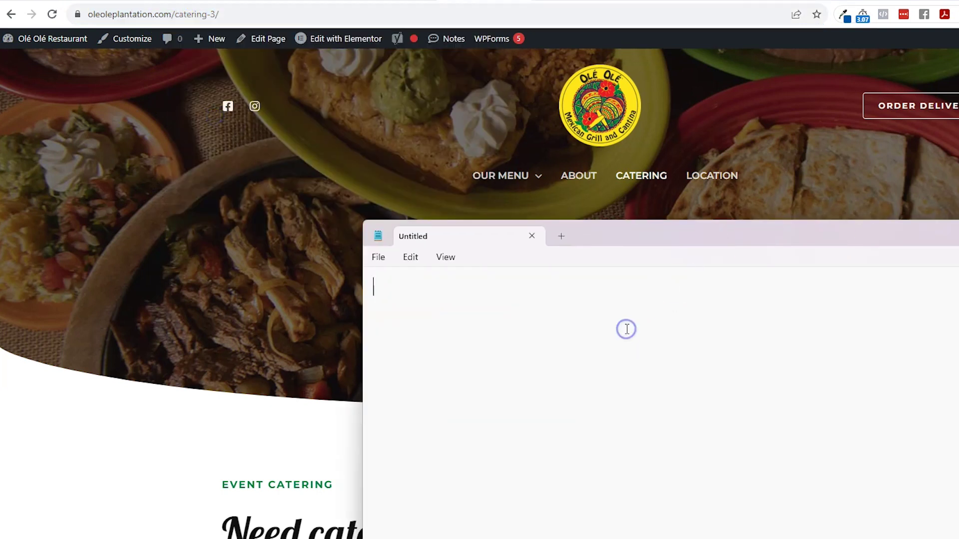
key("ctrl+v")
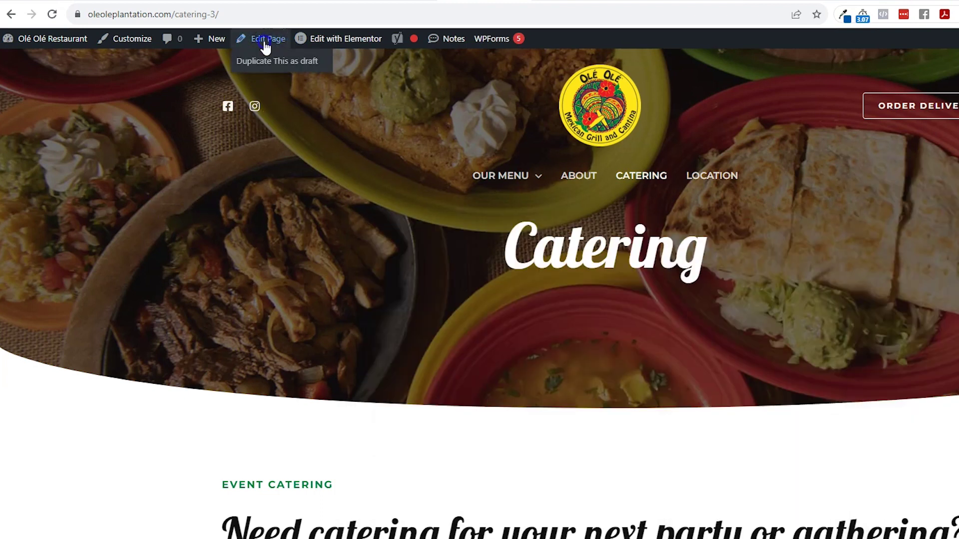
In the page editor, replace the Catering page's catering-3 permalink slug with event-catering
left_click(266, 39)
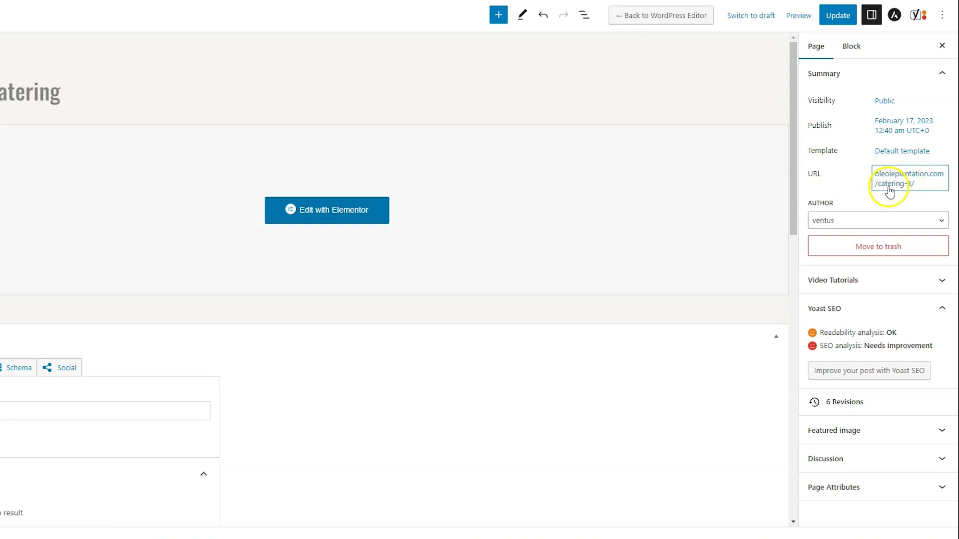
left_click(889, 191)
left_click(830, 249)
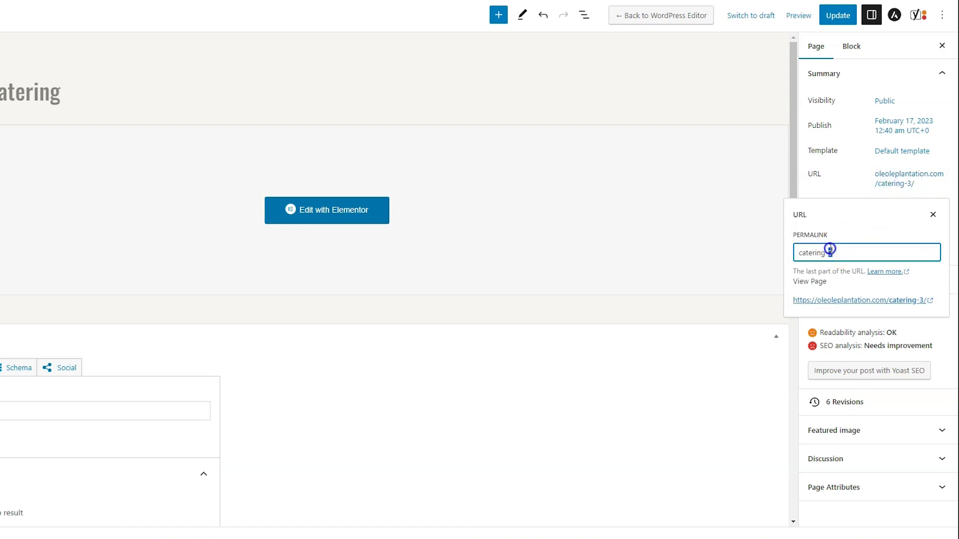
left_click_drag(830, 249, 798, 240)
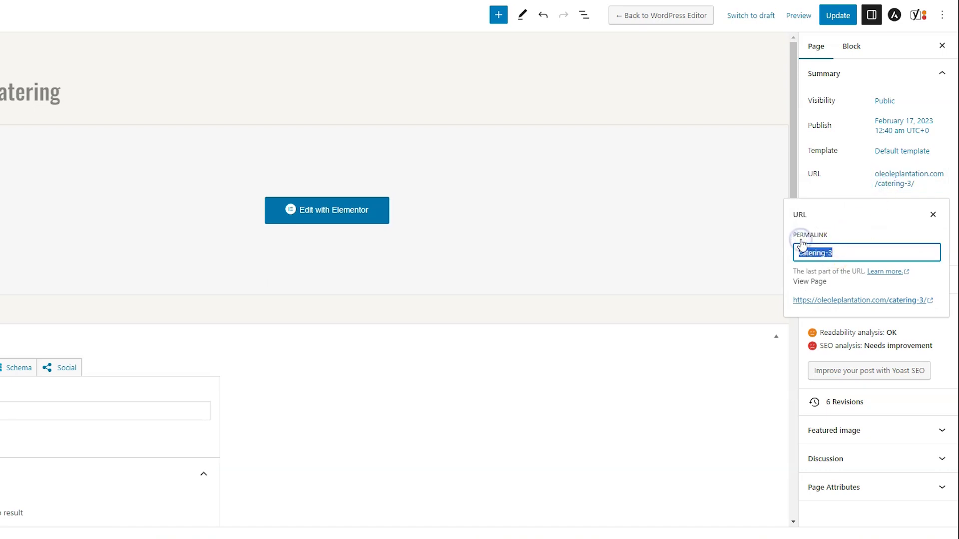
type("e")
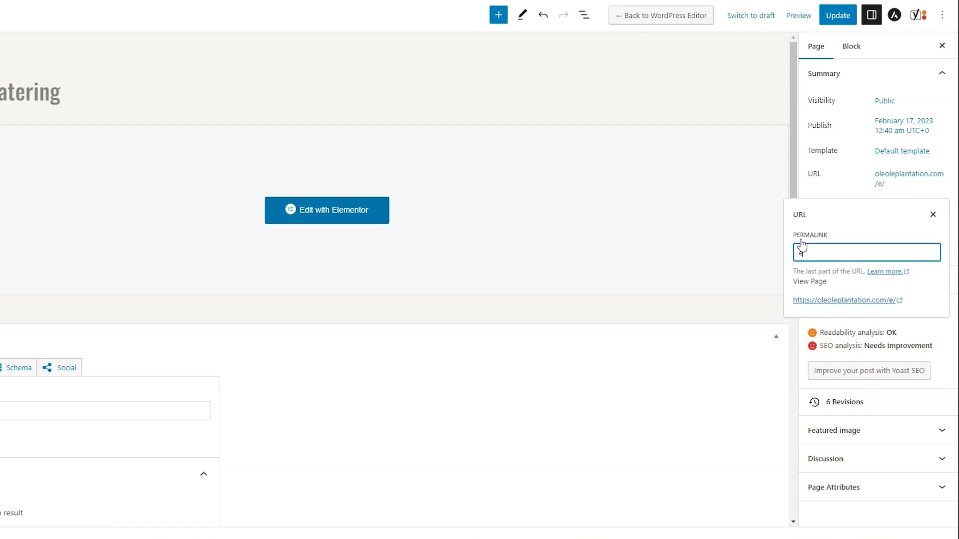
type("vent catering")
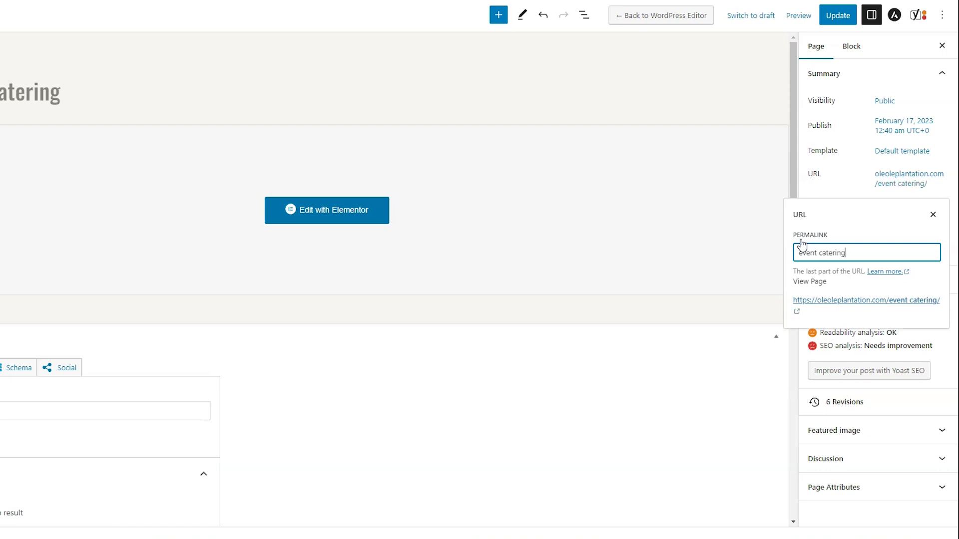
left_click(818, 253)
key("BackSpace")
type("-")
key("ctrl+z")
left_click(932, 219)
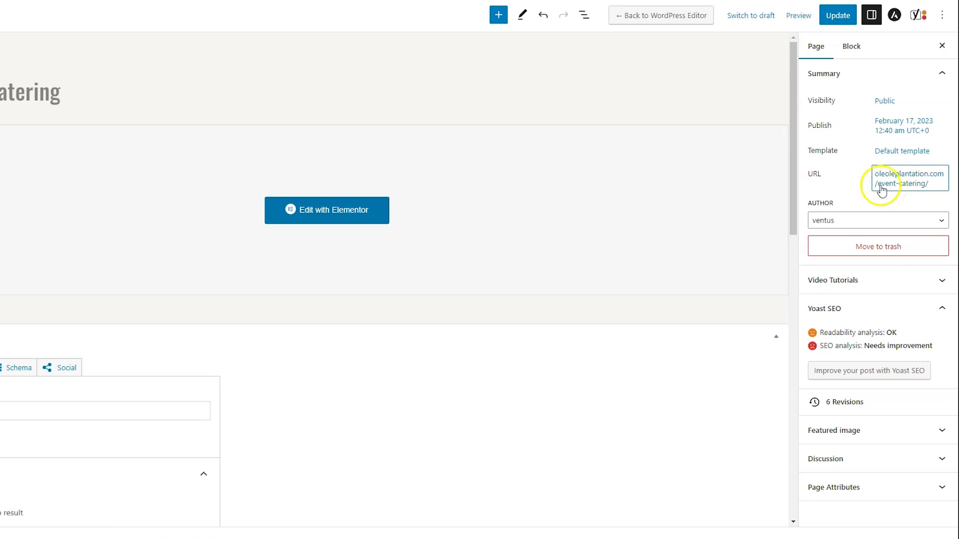
Update the page, view it live, and copy its new /event-catering/ address
left_click(834, 23)
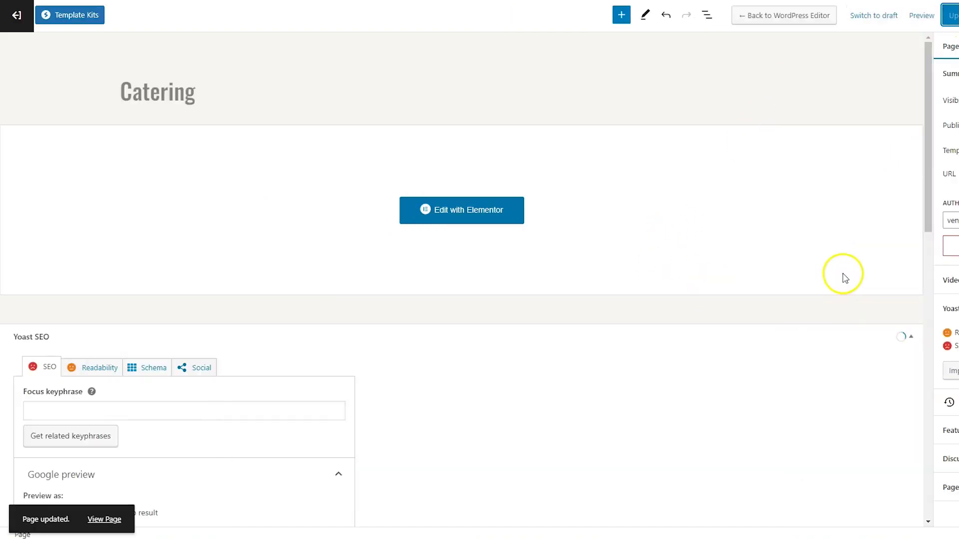
left_click(102, 505)
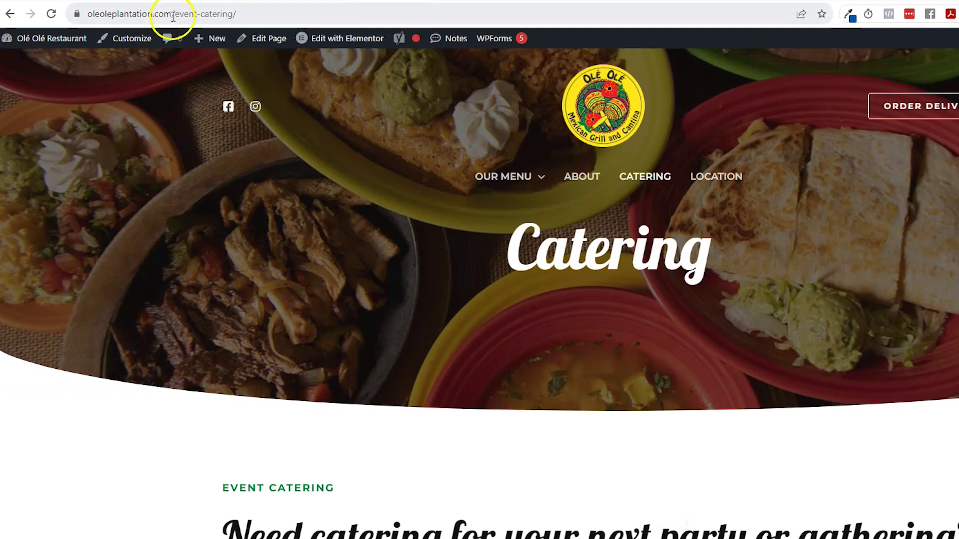
left_click(170, 15)
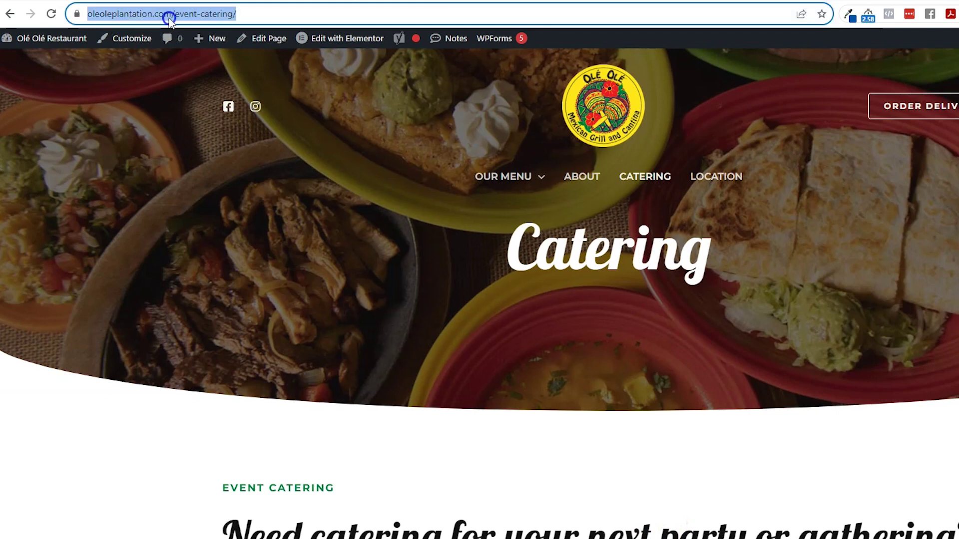
right_click(172, 14)
left_click(220, 106)
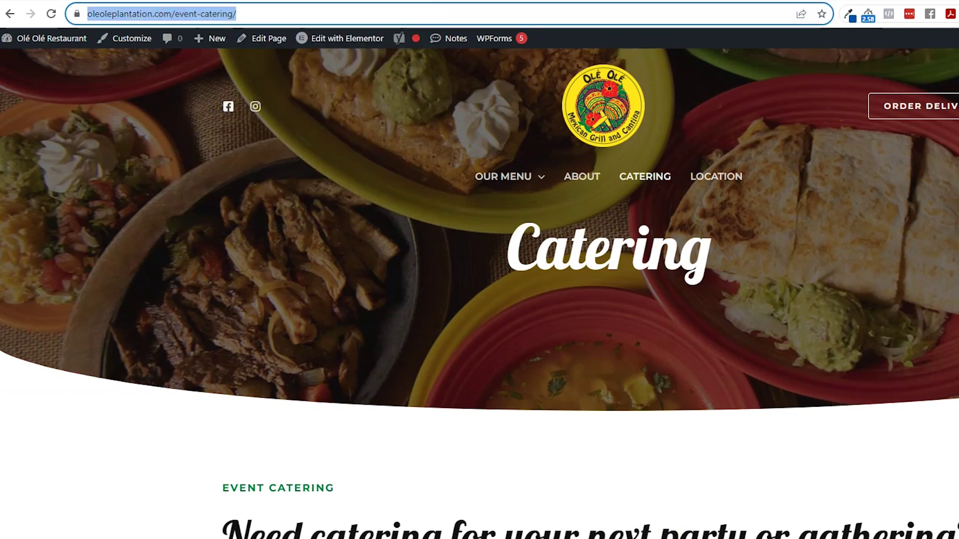
Paste the event-catering address on the line below the old URL in Notepad
key("alt+Tab")
left_click_drag(753, 256, 741, 257)
left_click(745, 338)
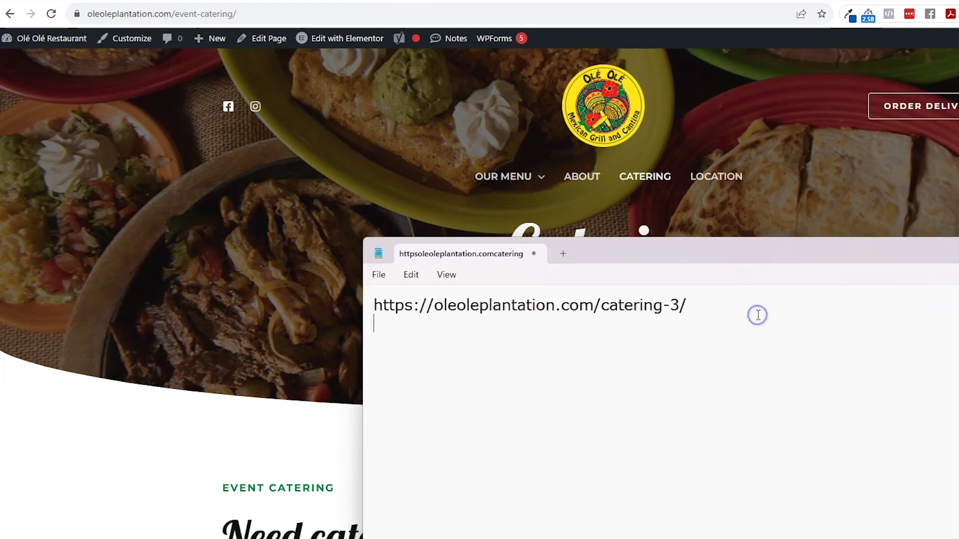
key("ctrl+v")
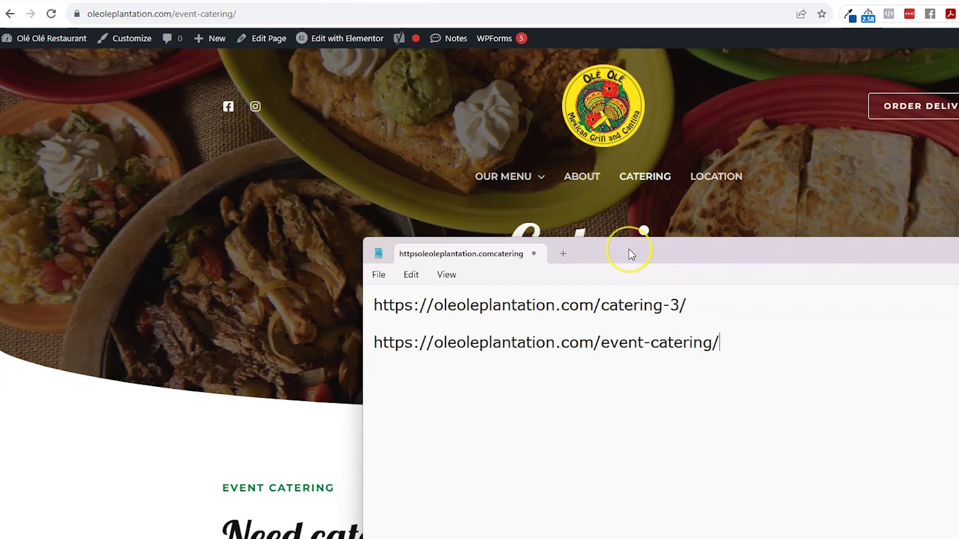
left_click_drag(625, 249, 674, 261)
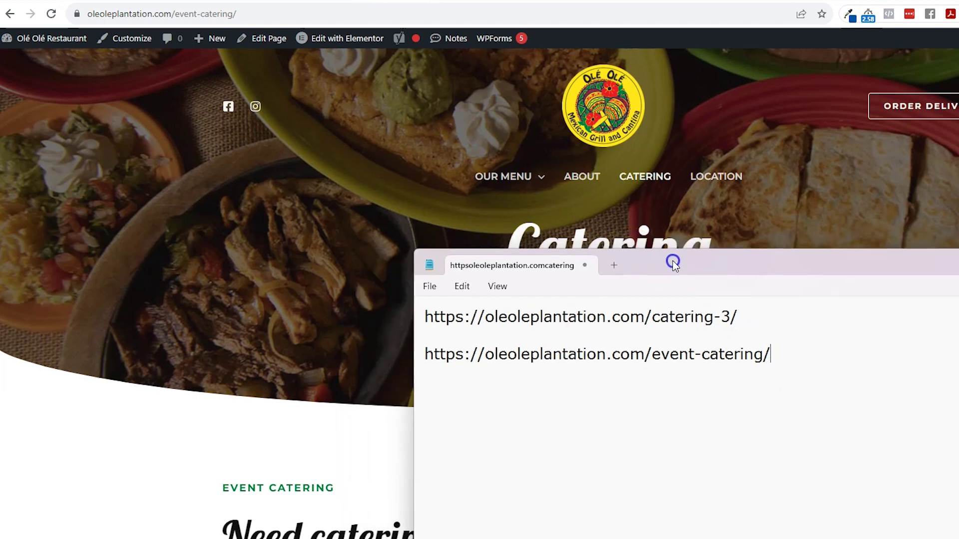
key("alt+Tab")
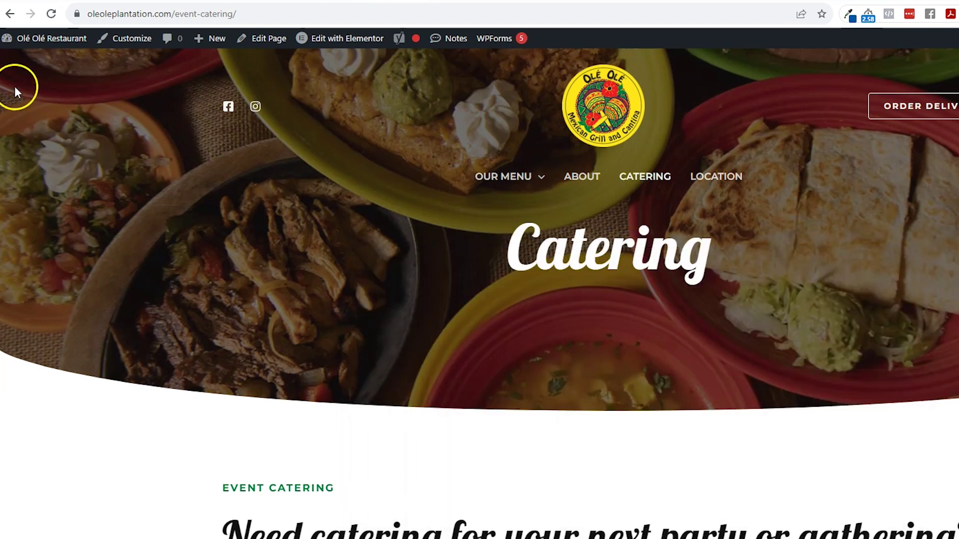
Search Plugins > Add New for 'redirection', then install and activate the Redirection plugin
left_click(50, 62)
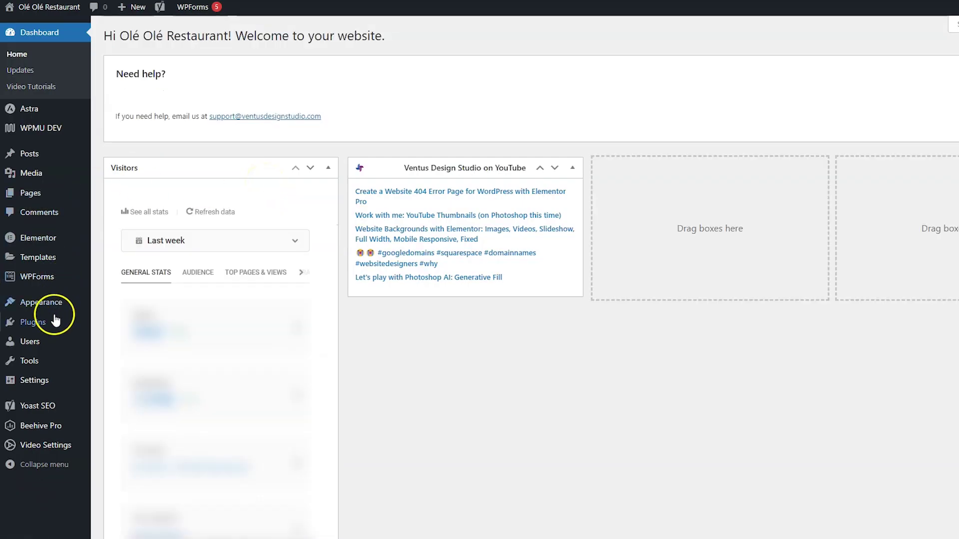
mouse_move(50, 323)
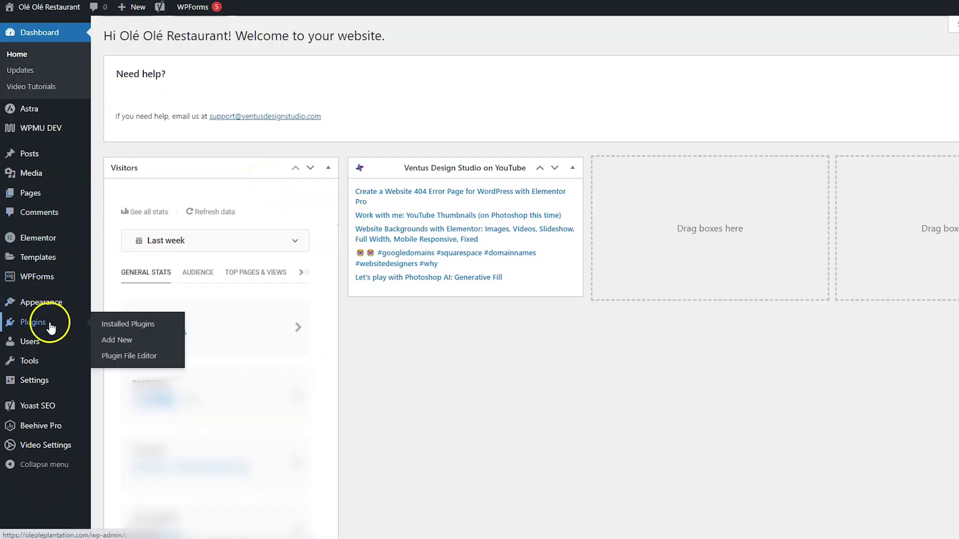
left_click(104, 342)
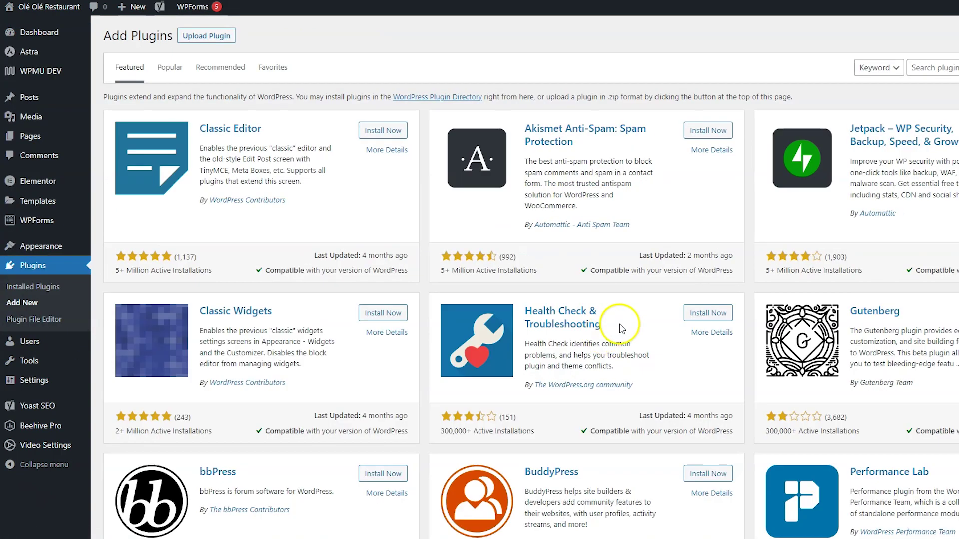
left_click(933, 67)
type("redirection")
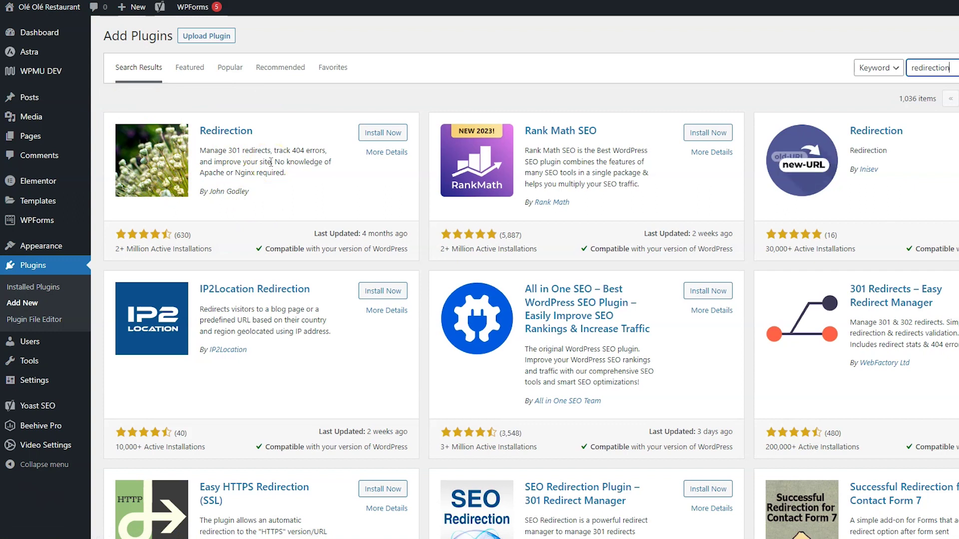
left_click(374, 134)
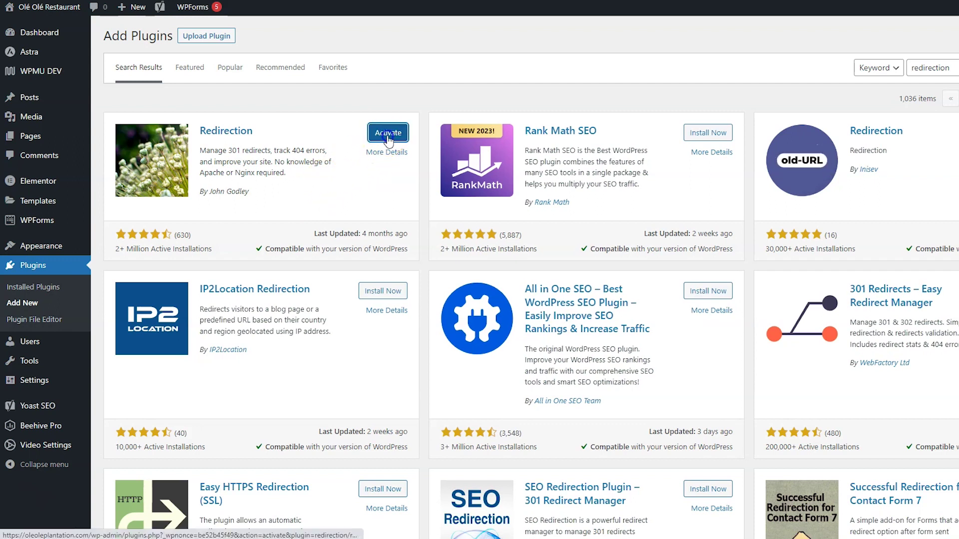
left_click(388, 134)
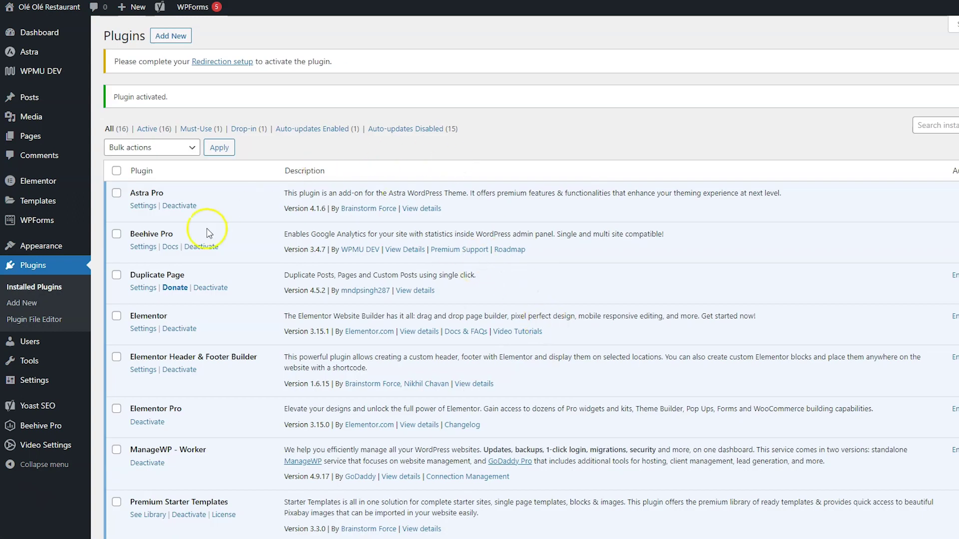
mouse_move(68, 360)
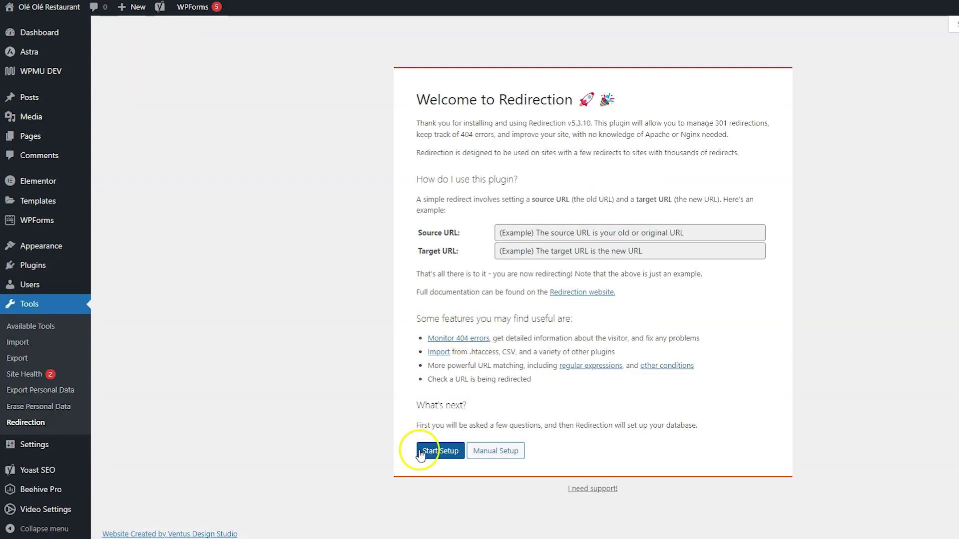
Start Redirection's setup and tick permalink monitoring, redirect/404 logging and IP storage
left_click(420, 452)
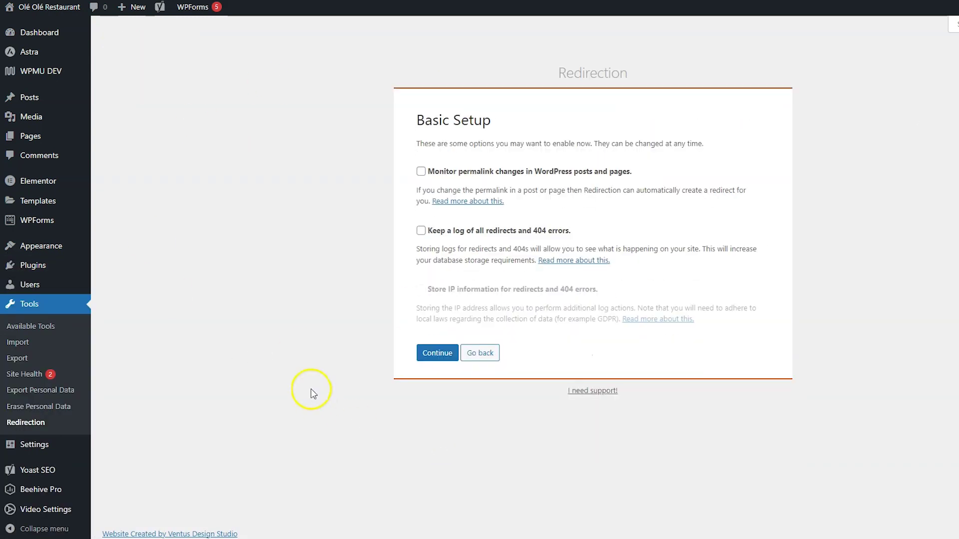
left_click(421, 171)
left_click(422, 231)
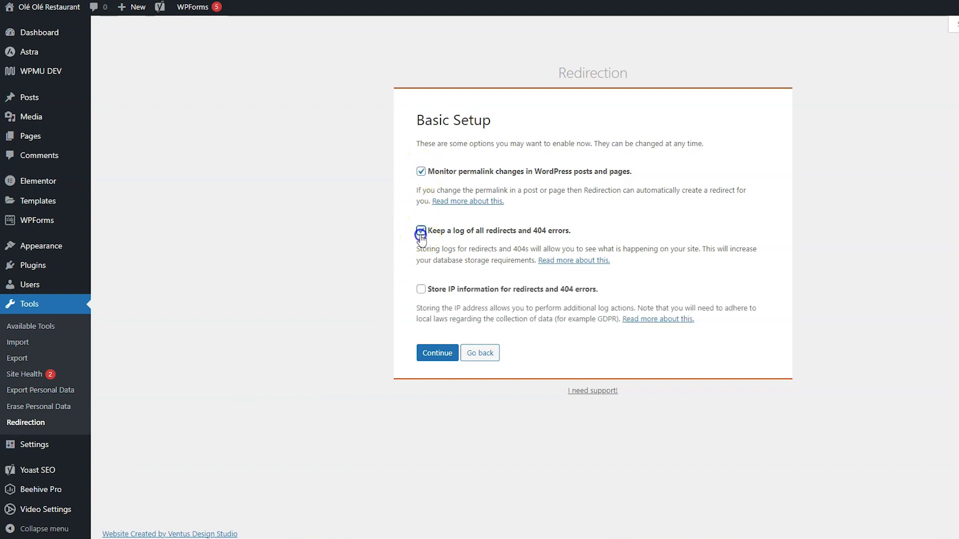
left_click(422, 290)
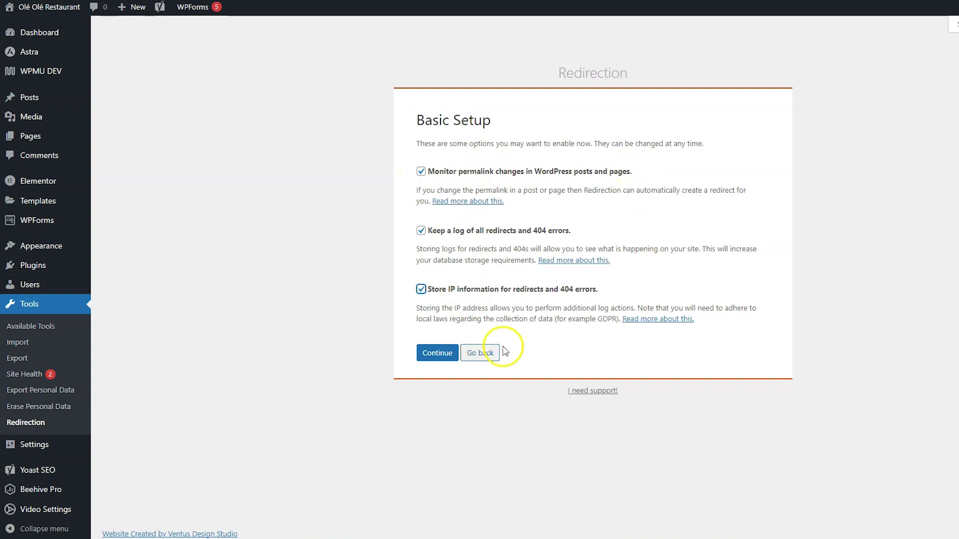
left_click(447, 357)
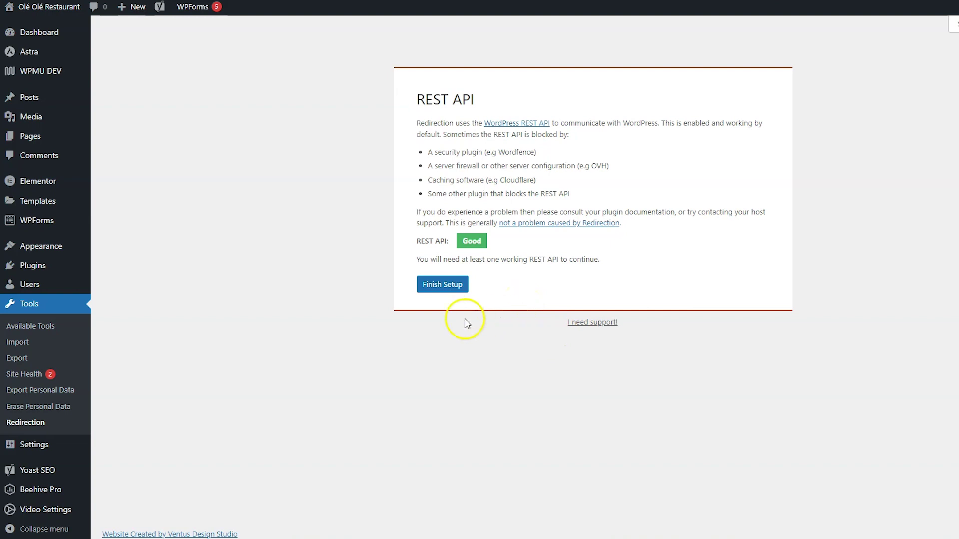
Finish the setup wizard through to the empty Redirections list
left_click(436, 295)
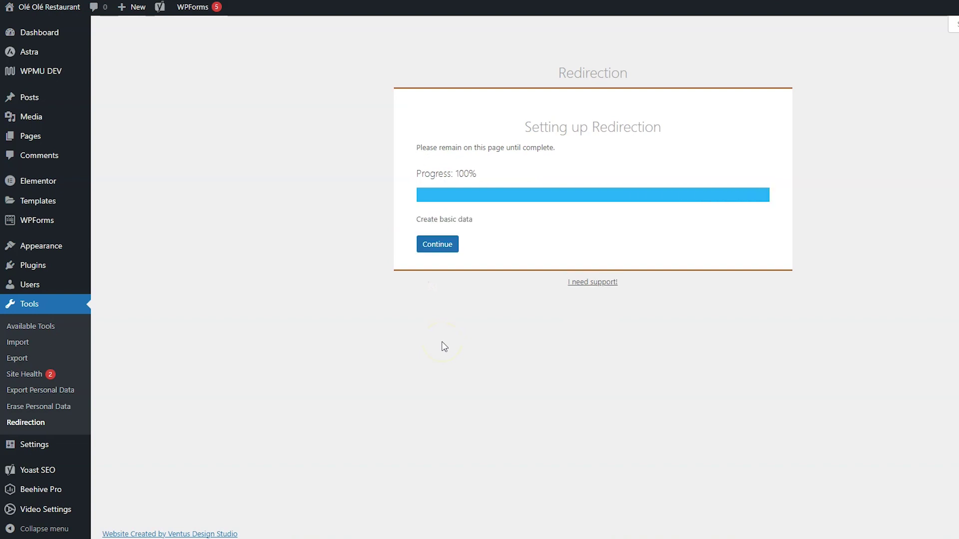
left_click(444, 246)
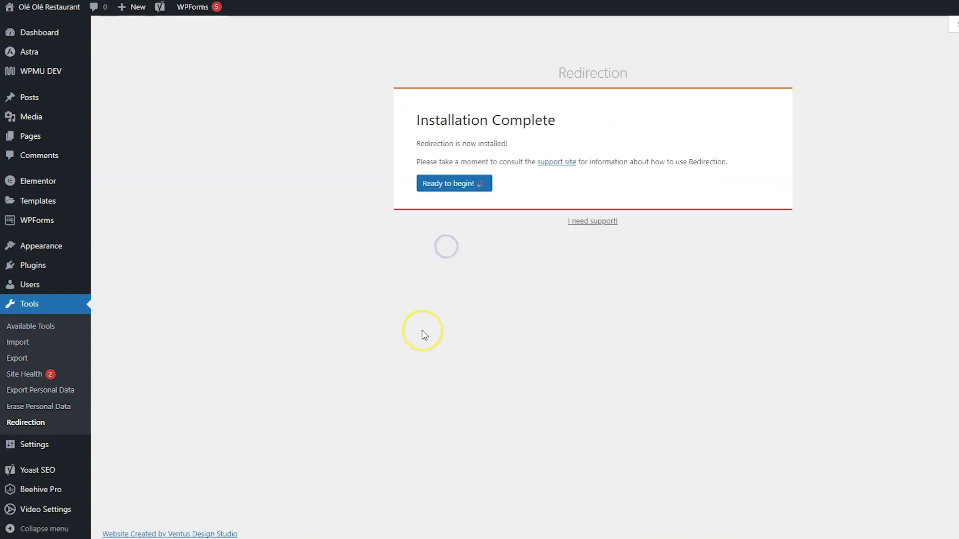
left_click(441, 188)
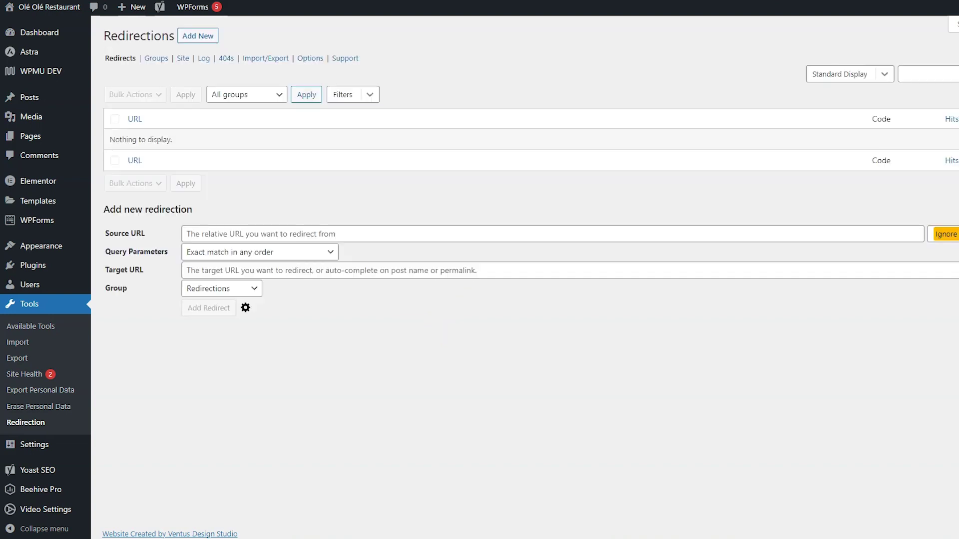
Copy the /catering-3/ path from Notepad and paste it as the Source URL
key("alt+Tab")
left_click(674, 260)
left_click_drag(674, 260, 619, 314)
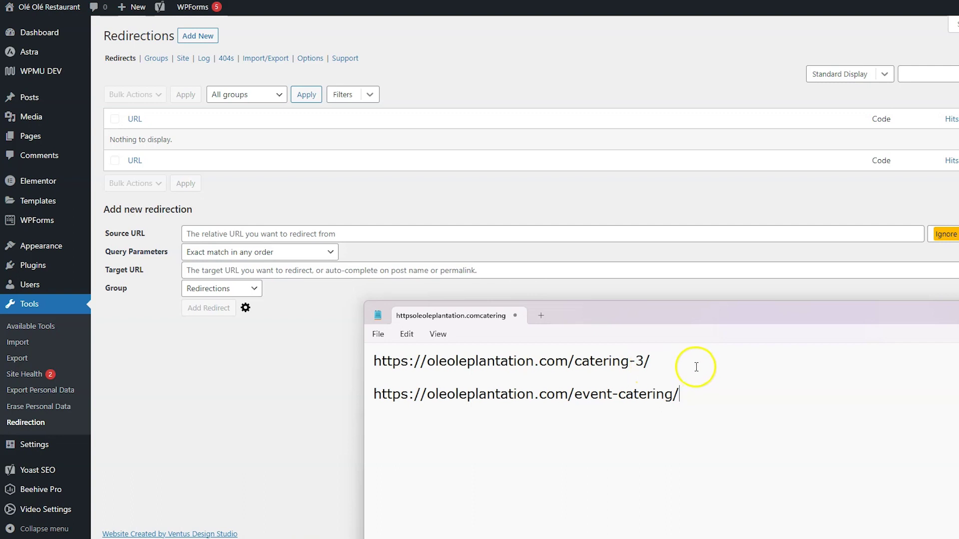
left_click_drag(702, 369, 567, 360)
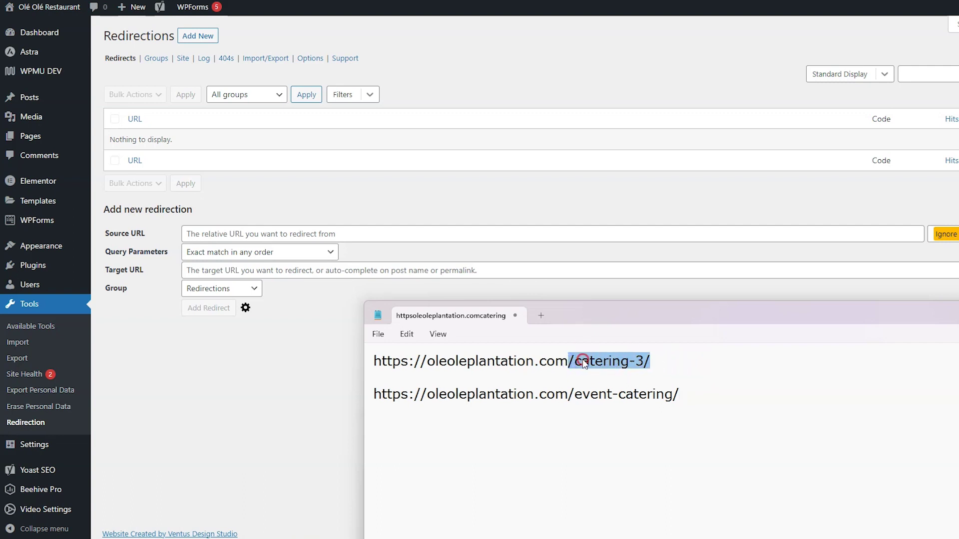
right_click(568, 360)
left_click(618, 193)
left_click_drag(576, 319, 660, 315)
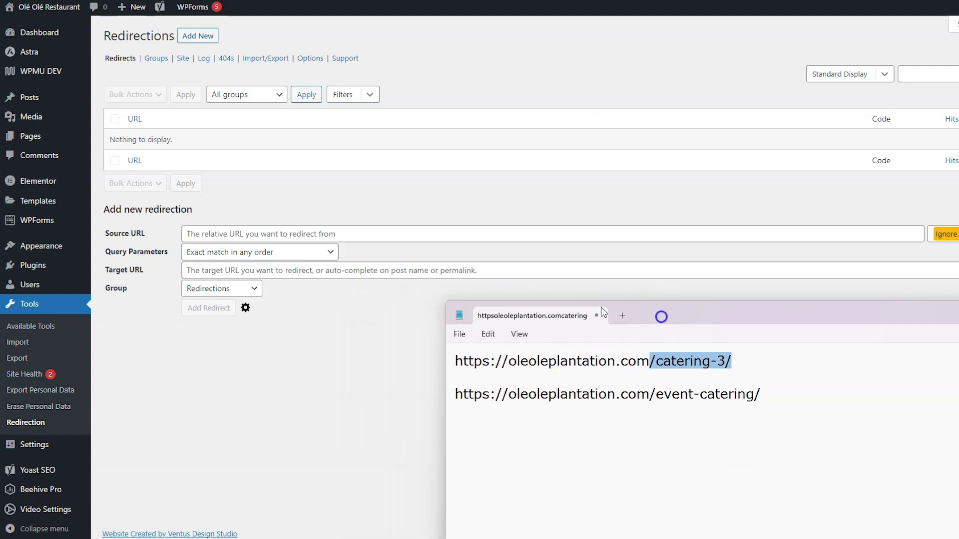
left_click(288, 234)
right_click(294, 235)
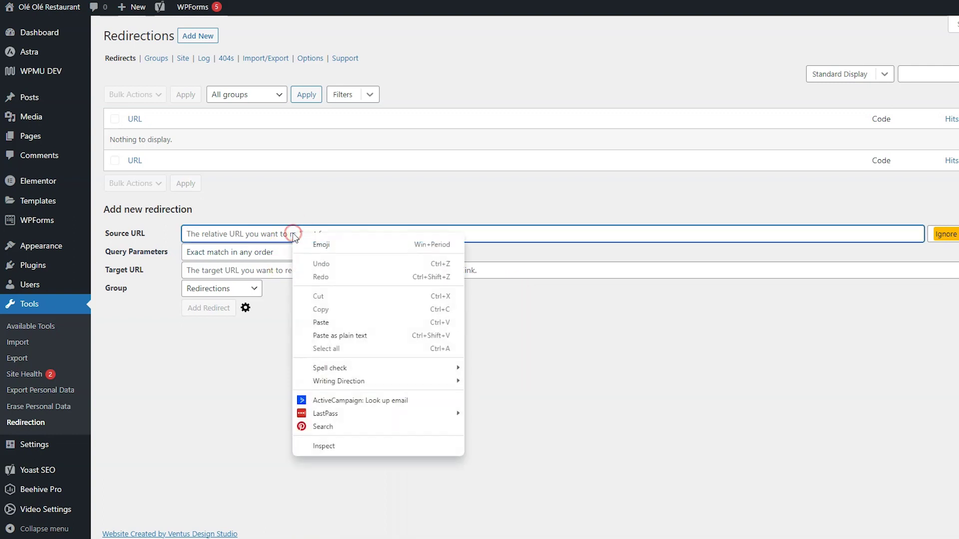
left_click(326, 322)
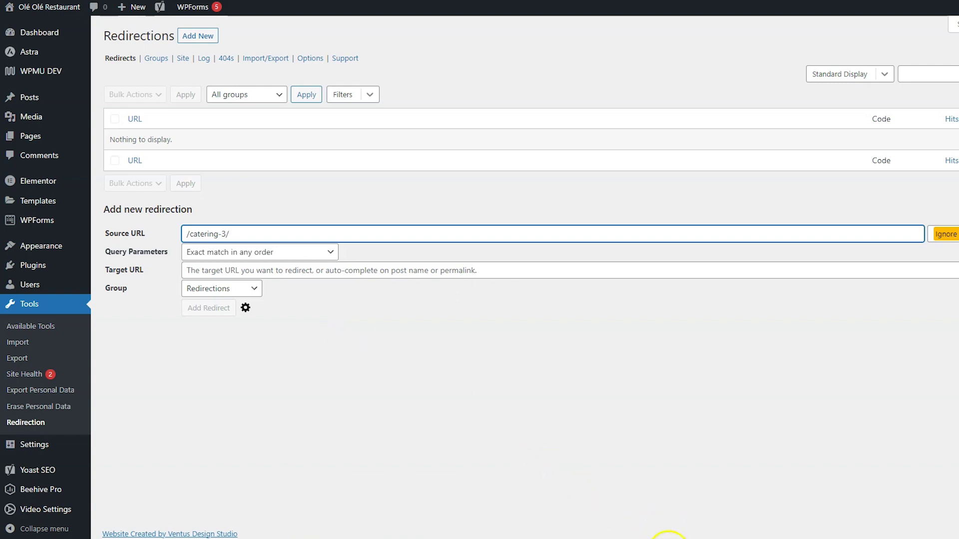
left_click(669, 536)
left_click_drag(761, 394, 452, 394)
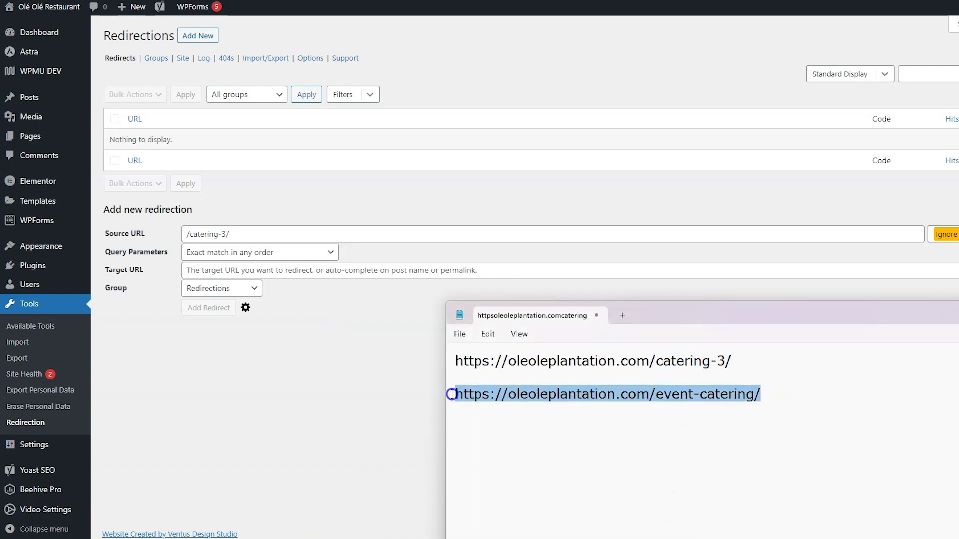
right_click(477, 393)
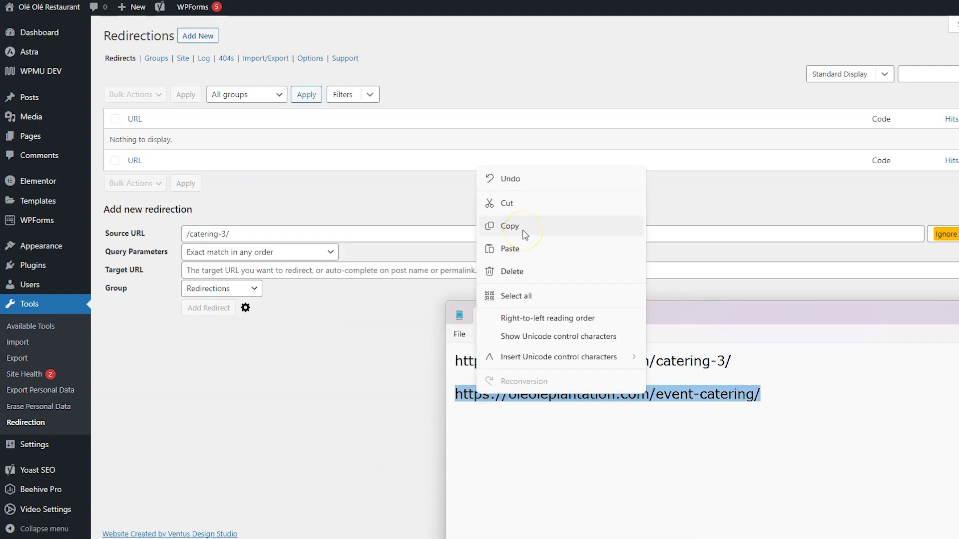
left_click(510, 226)
left_click(313, 270)
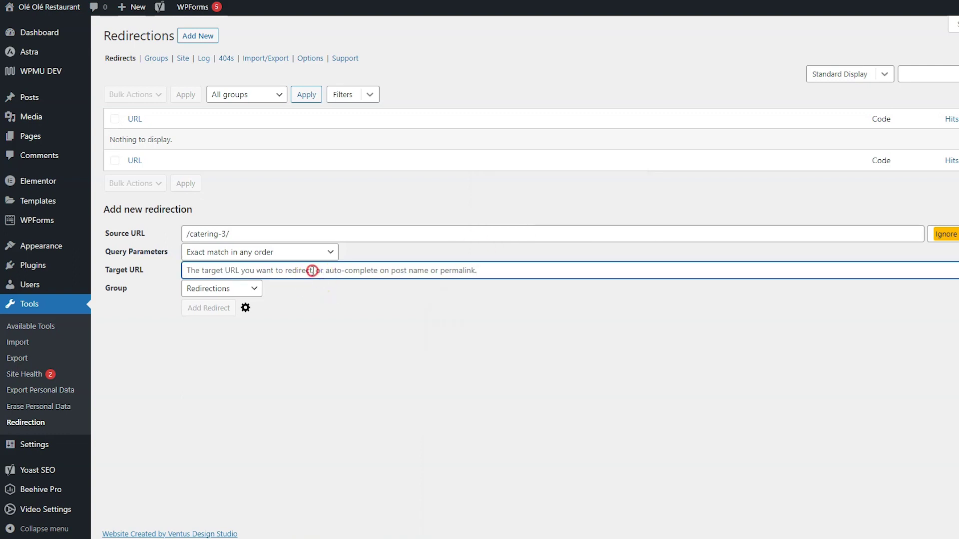
right_click(313, 270)
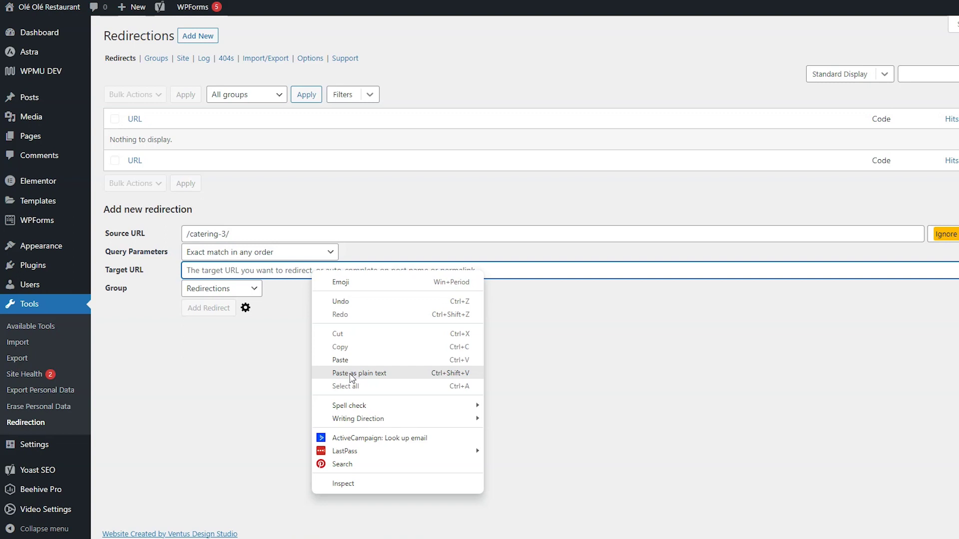
left_click(352, 378)
Add the redirect and run Check Redirect to confirm it works
left_click(208, 309)
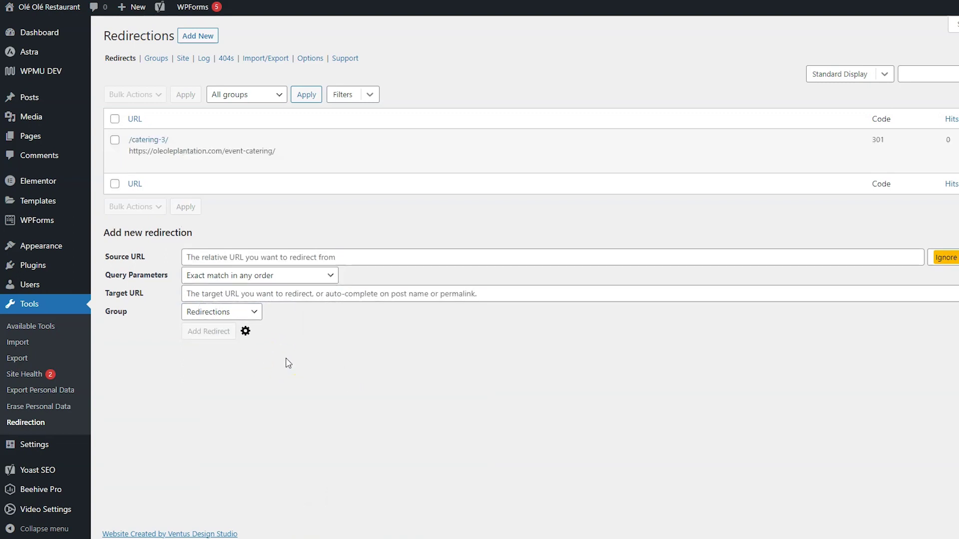
mouse_move(202, 165)
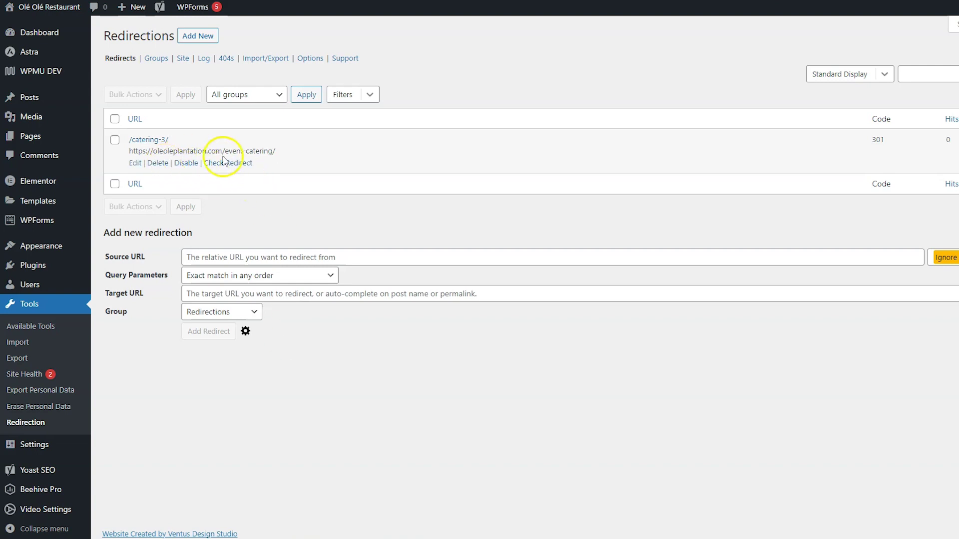
left_click(231, 163)
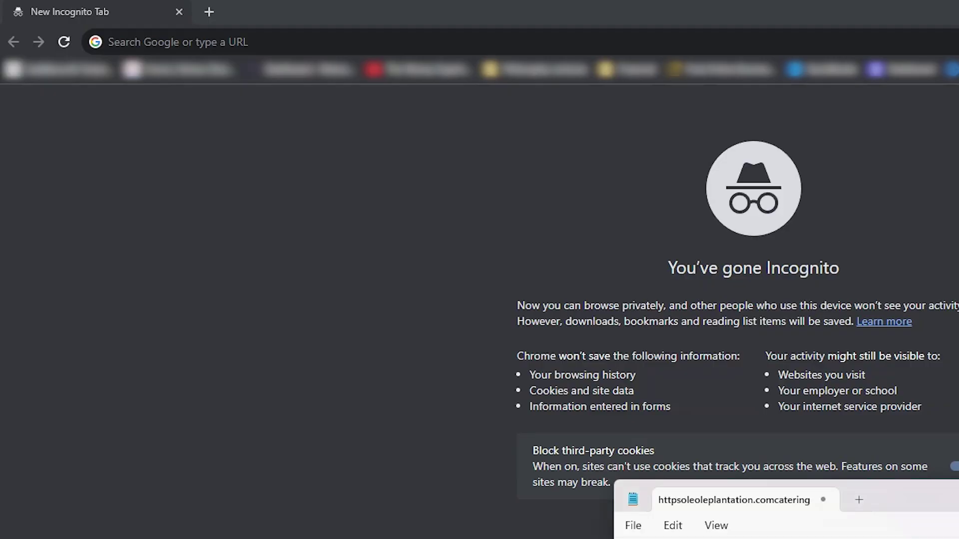
Copy the old catering-3 URL from Notepad and load it in the incognito tab
left_click_drag(900, 494, 900, 418)
key("Right")
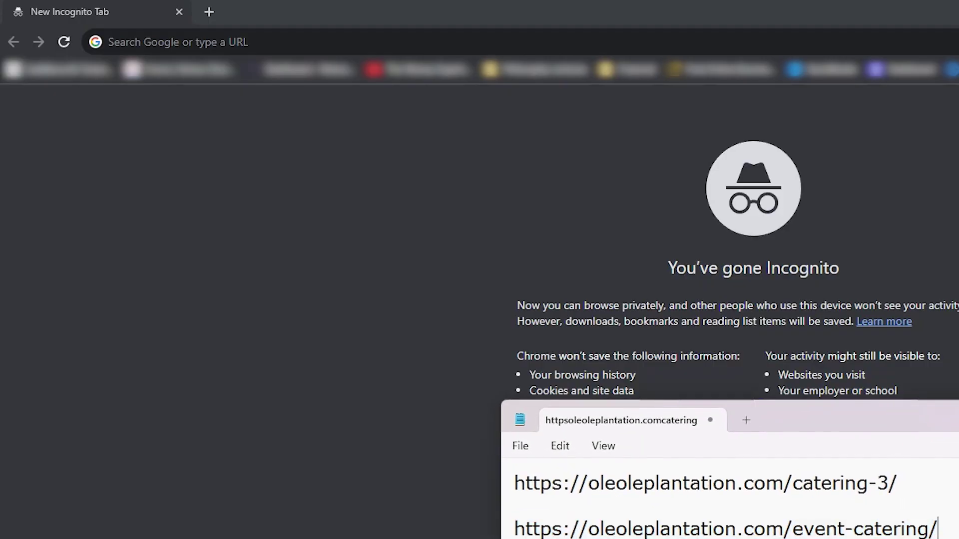
left_click(956, 483)
left_click(942, 470)
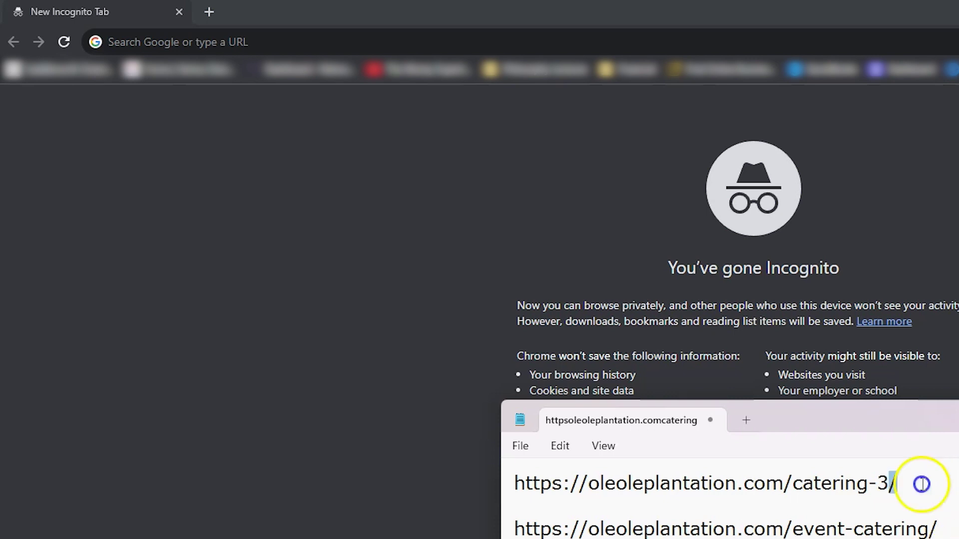
left_click_drag(921, 481, 427, 482)
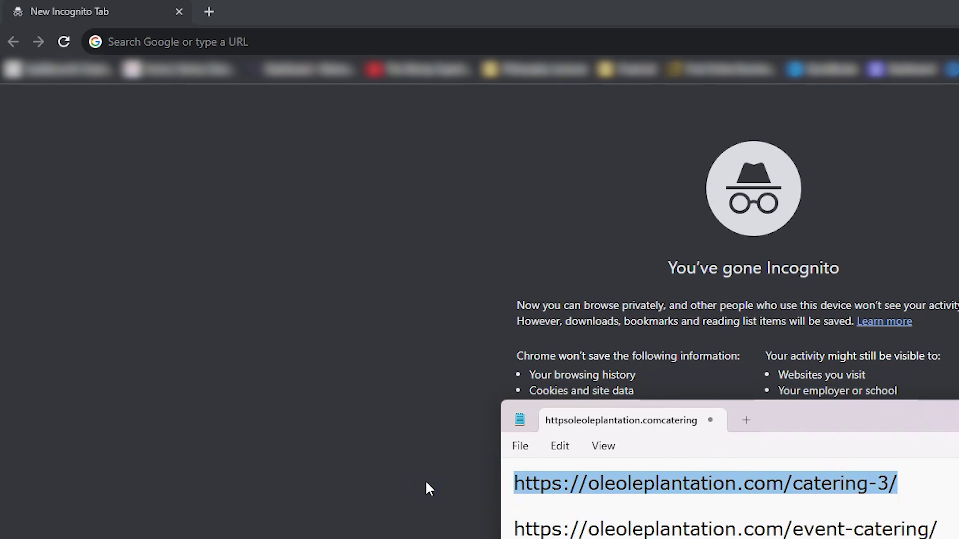
left_click(294, 50)
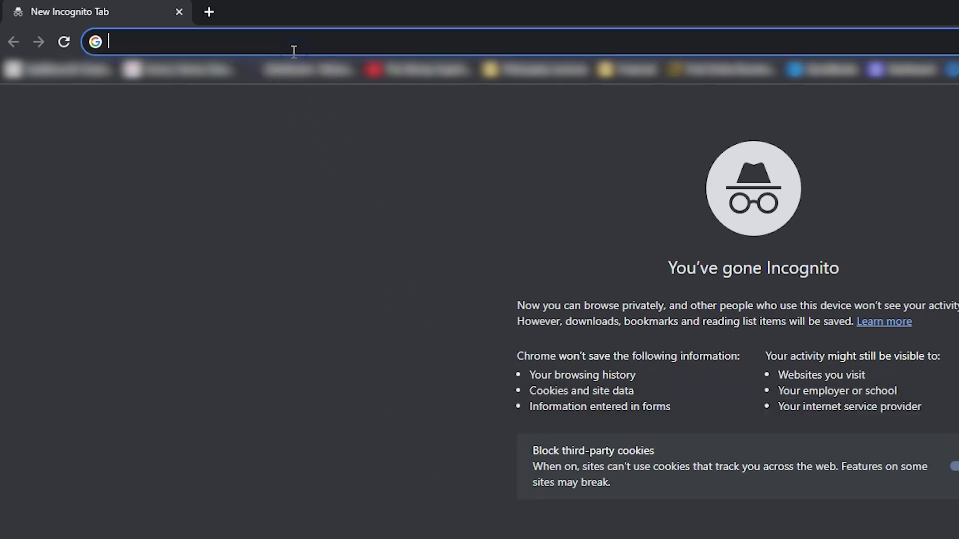
key("ctrl+v")
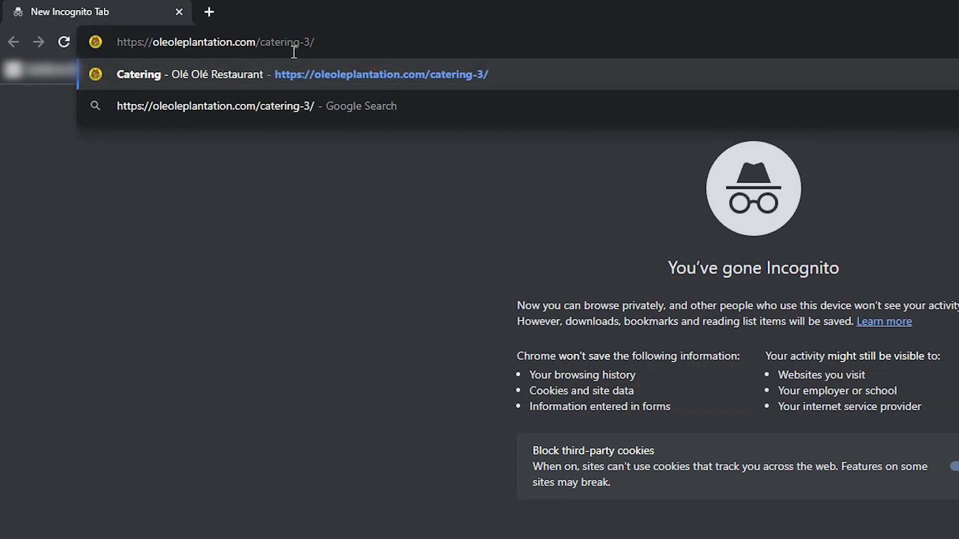
key("Return")
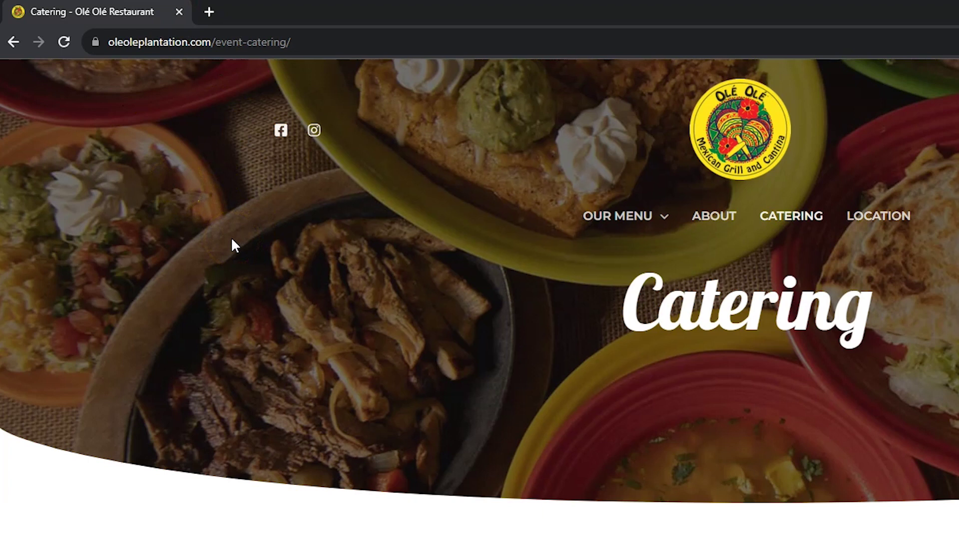
Confirm the incognito tab landed on oleoleplantation.com/event-catering/
left_click(50, 433)
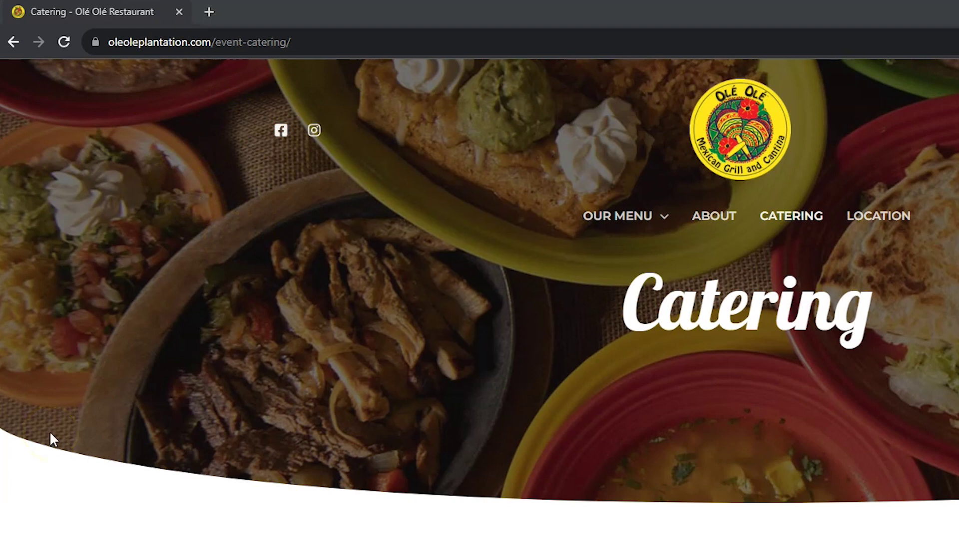